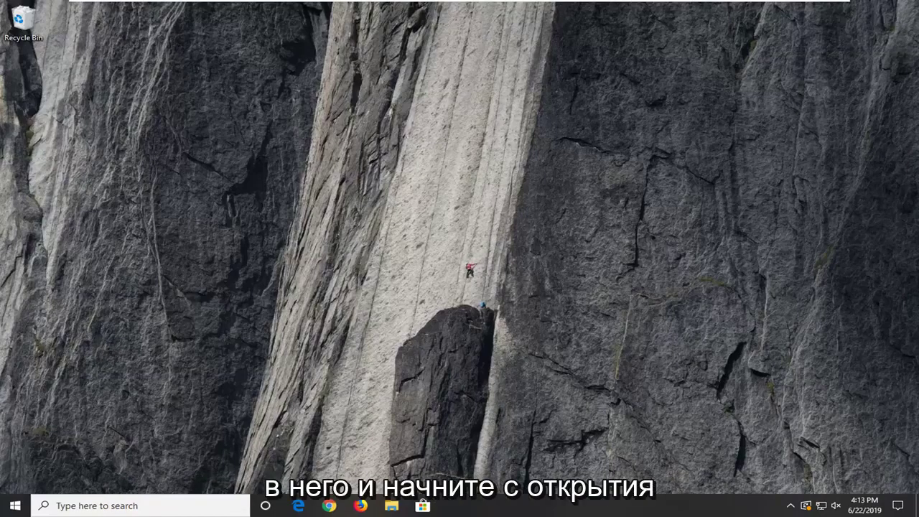
Search the Start menu for regedit and run Registry Editor as administrator.
{"action": "left_click", "coordinate": [9, 508]}
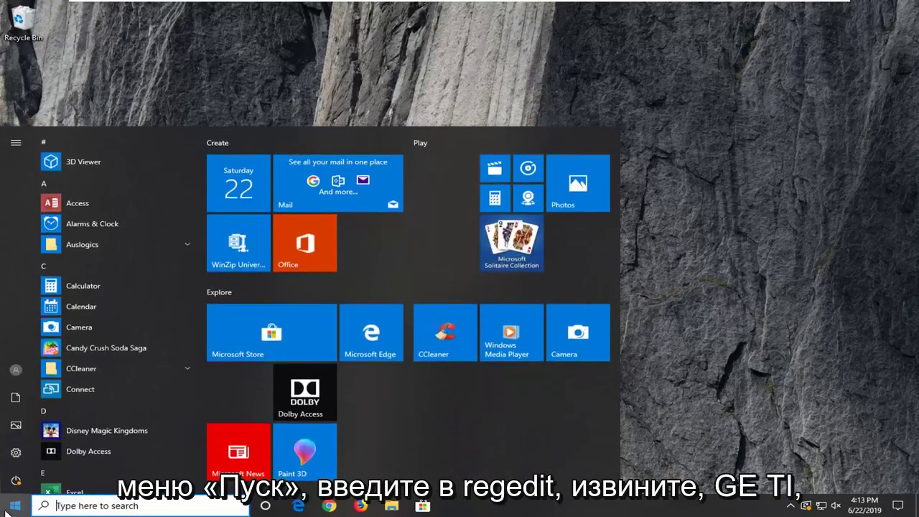
{"action": "type", "text": "regedit"}
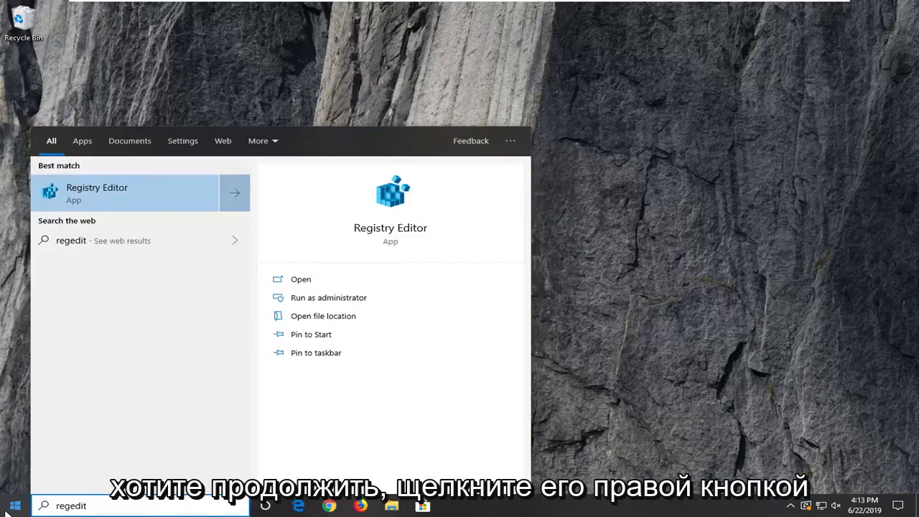
{"action": "right_click", "coordinate": [106, 200]}
{"action": "left_click", "coordinate": [133, 210]}
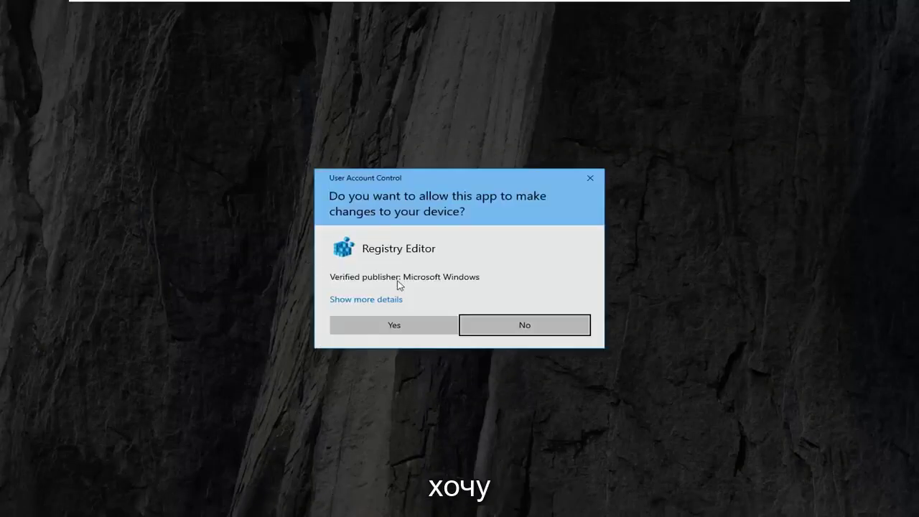
Approve the UAC prompt, collapse HKEY_CURRENT_USER and select Computer.
{"action": "left_click", "coordinate": [392, 325]}
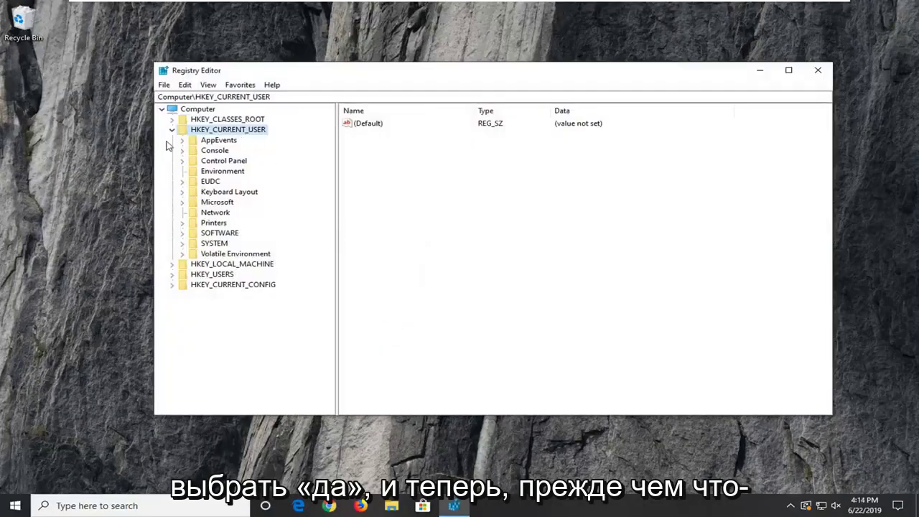
{"action": "left_click", "coordinate": [172, 130]}
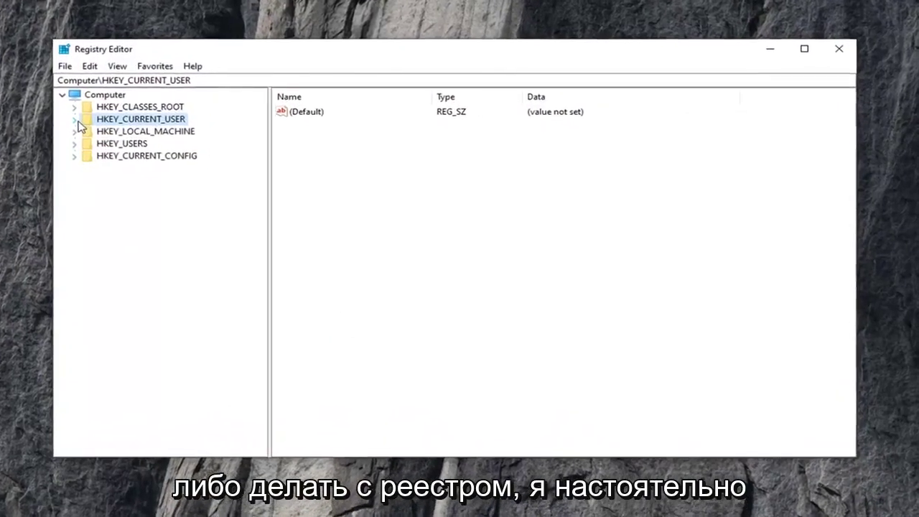
{"action": "left_click", "coordinate": [81, 99]}
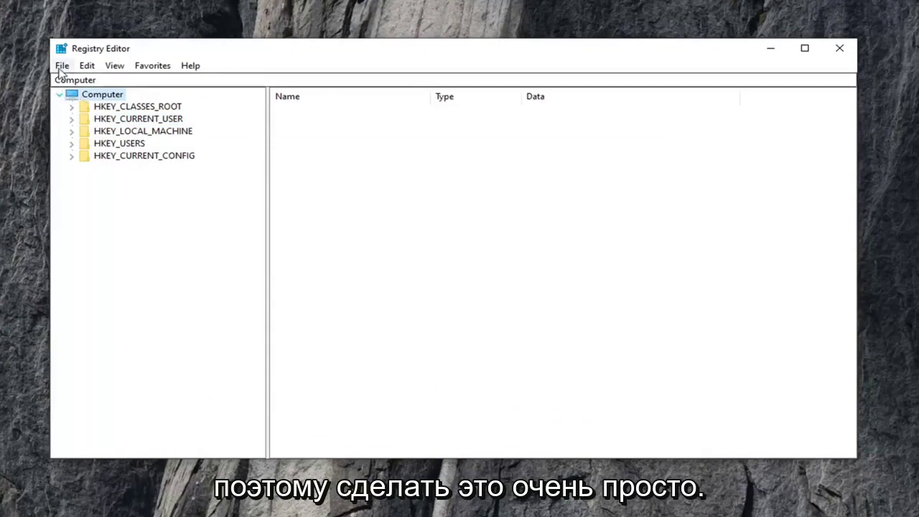
Start a File > Export registry backup, then cancel the Export Registry File dialog.
{"action": "left_click", "coordinate": [61, 67]}
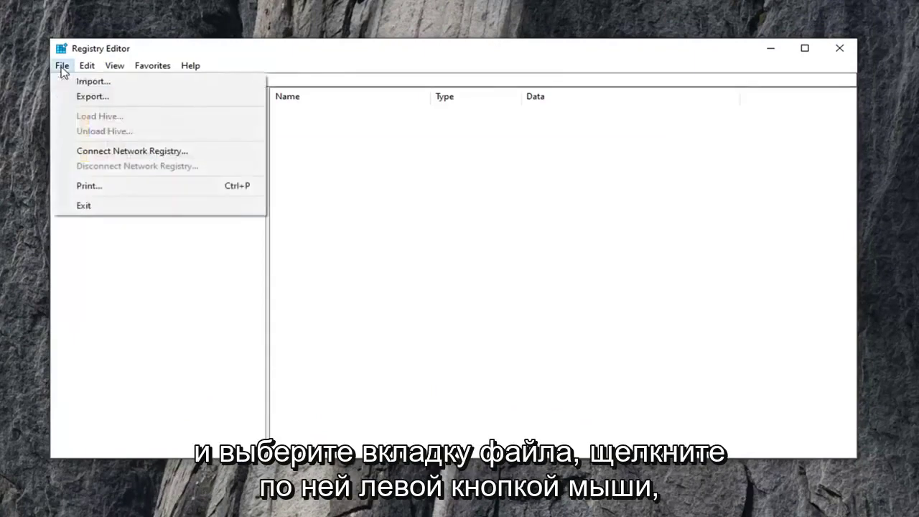
{"action": "left_click", "coordinate": [81, 95]}
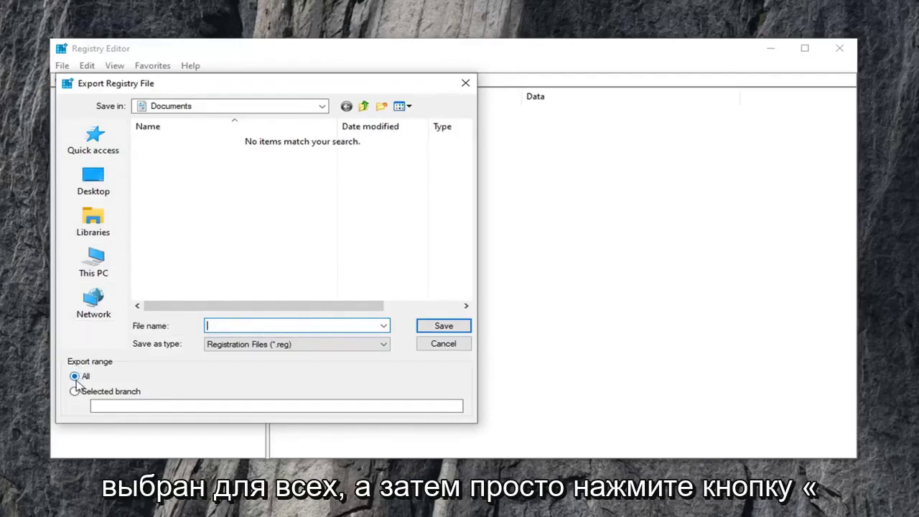
{"action": "left_click", "coordinate": [441, 343]}
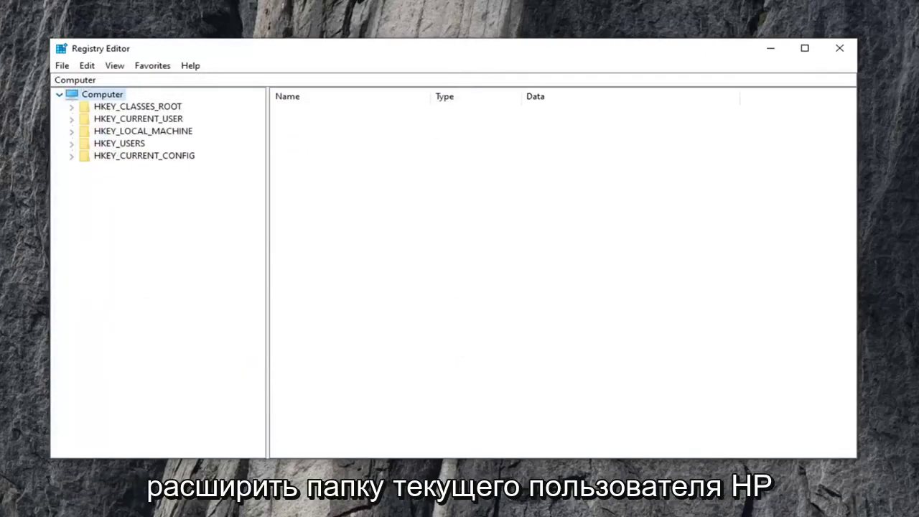
Expand HKEY_CURRENT_USER, SOFTWARE and Microsoft in the key tree.
{"action": "left_click", "coordinate": [139, 121]}
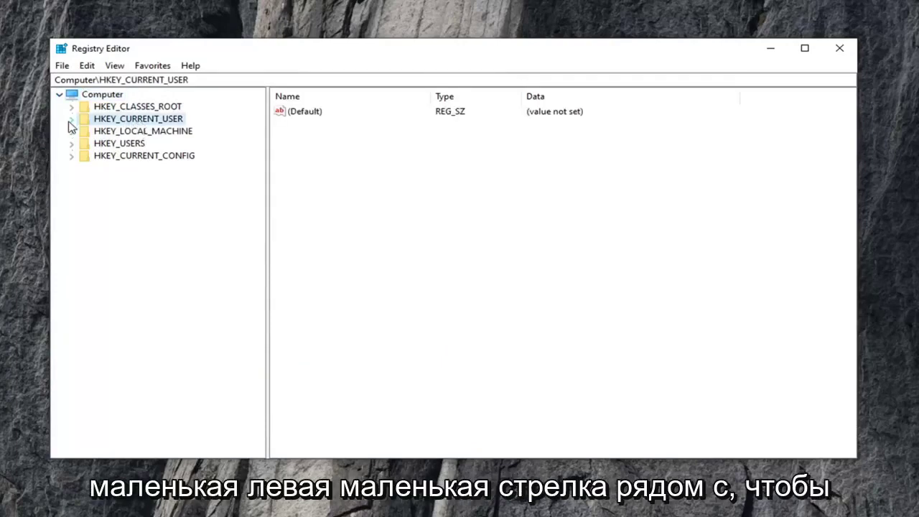
{"action": "double_click", "coordinate": [97, 122]}
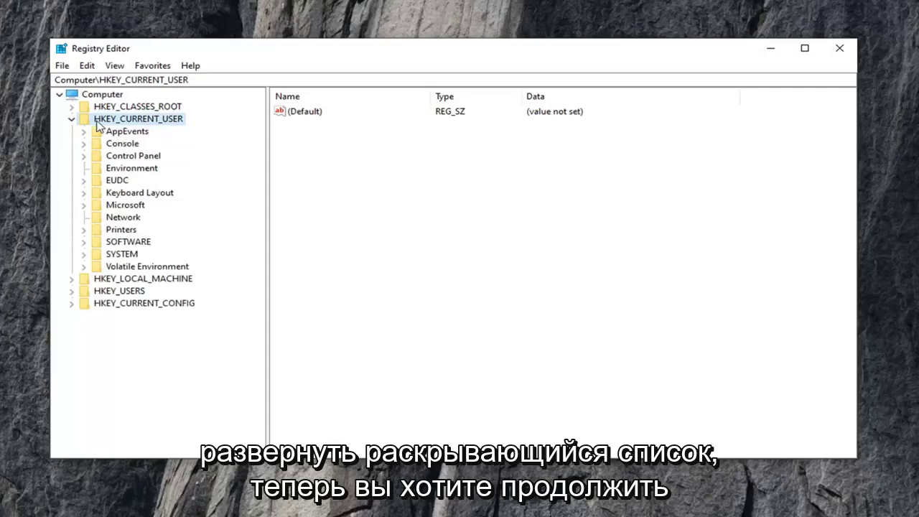
{"action": "double_click", "coordinate": [105, 244]}
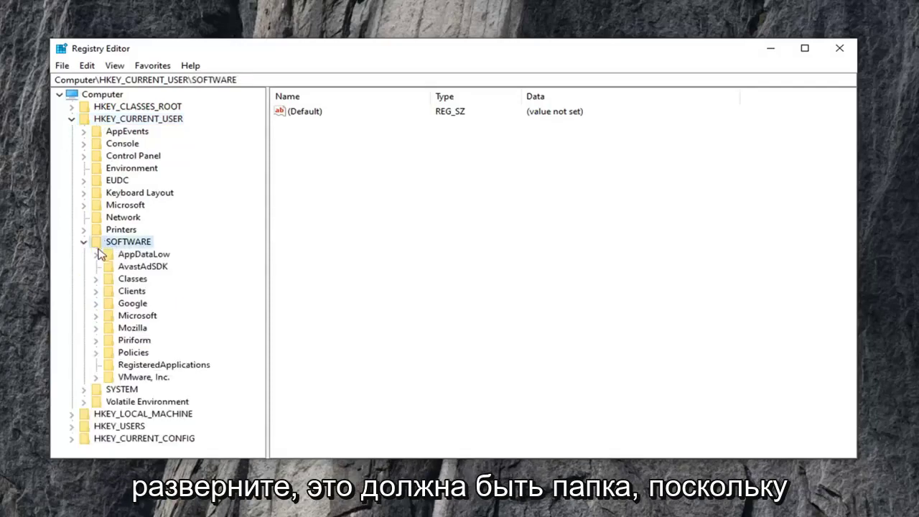
{"action": "left_click", "coordinate": [121, 316]}
{"action": "double_click", "coordinate": [123, 316]}
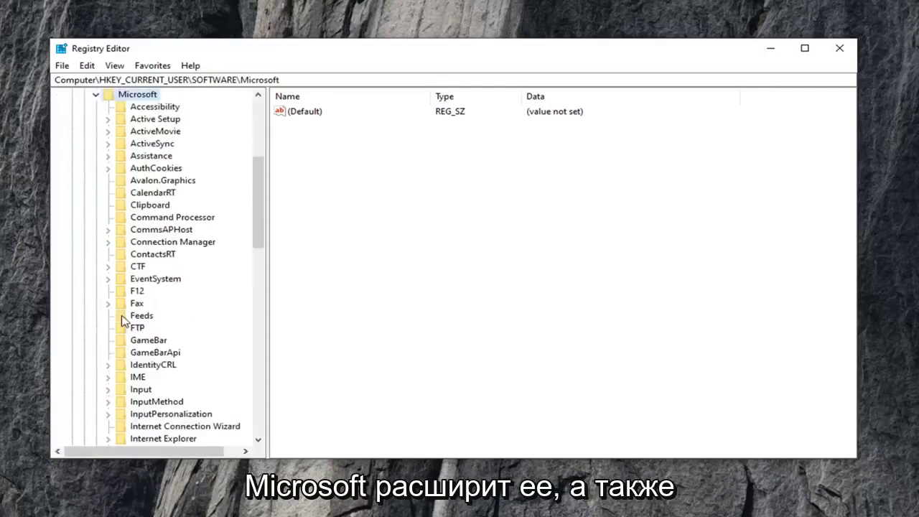
Expand Windows, CurrentVersion and Policies, then select the Explorer subkey.
{"action": "scroll", "coordinate": [120, 316], "scroll_direction": "down", "scroll_amount": 15}
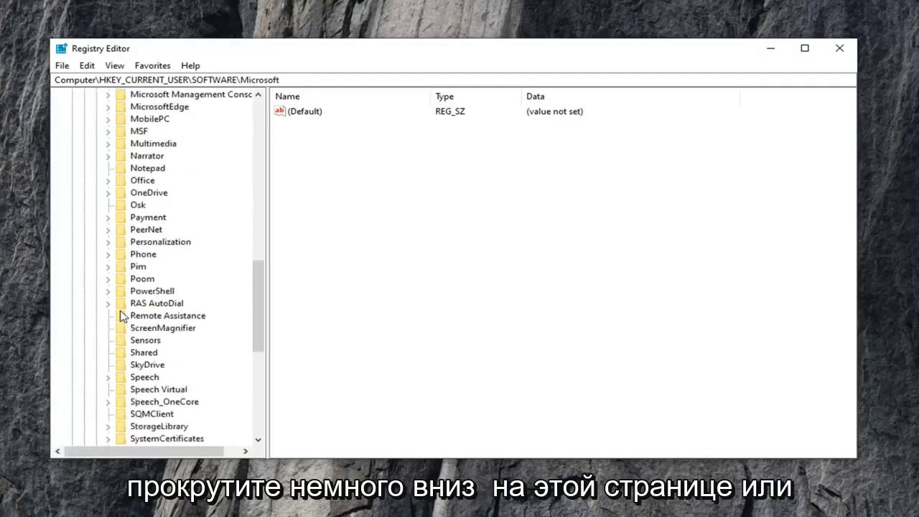
{"action": "scroll", "coordinate": [118, 316], "scroll_direction": "down", "scroll_amount": 1}
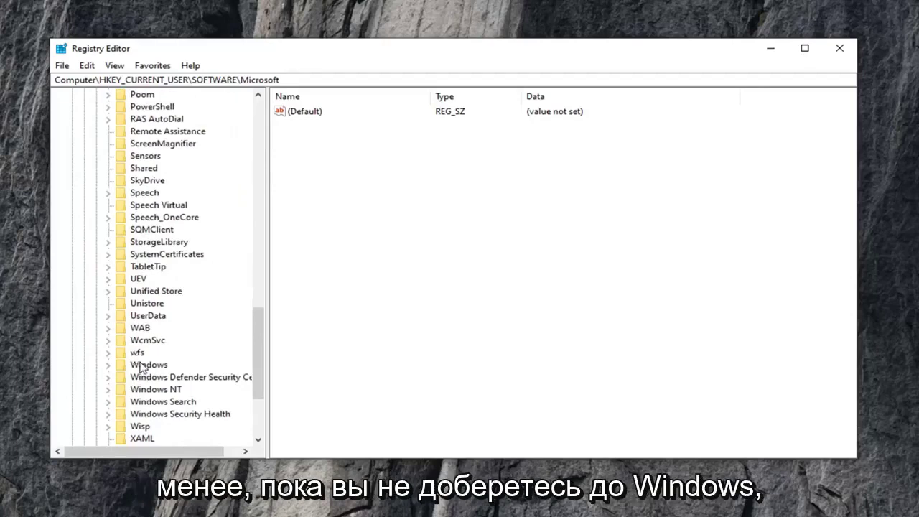
{"action": "double_click", "coordinate": [140, 367]}
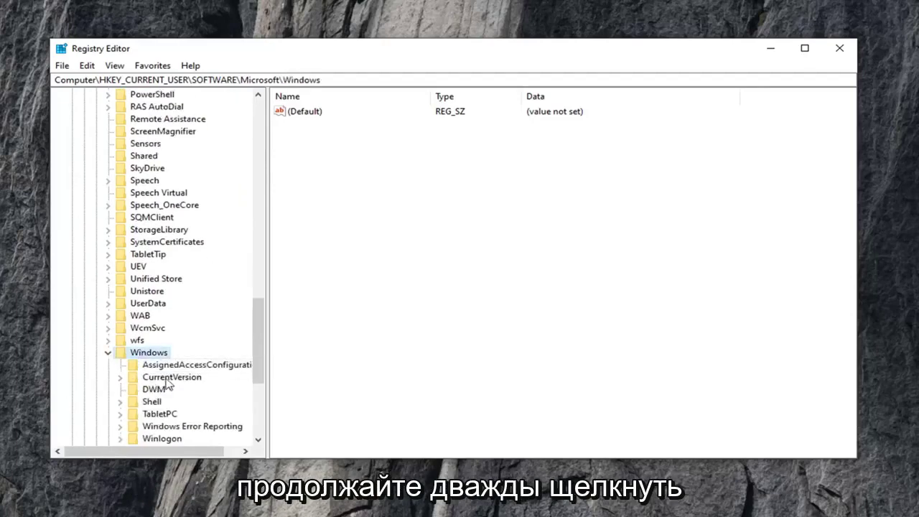
{"action": "left_click", "coordinate": [167, 379]}
{"action": "scroll", "coordinate": [133, 370], "scroll_direction": "down", "scroll_amount": 1}
{"action": "left_click", "coordinate": [120, 340]}
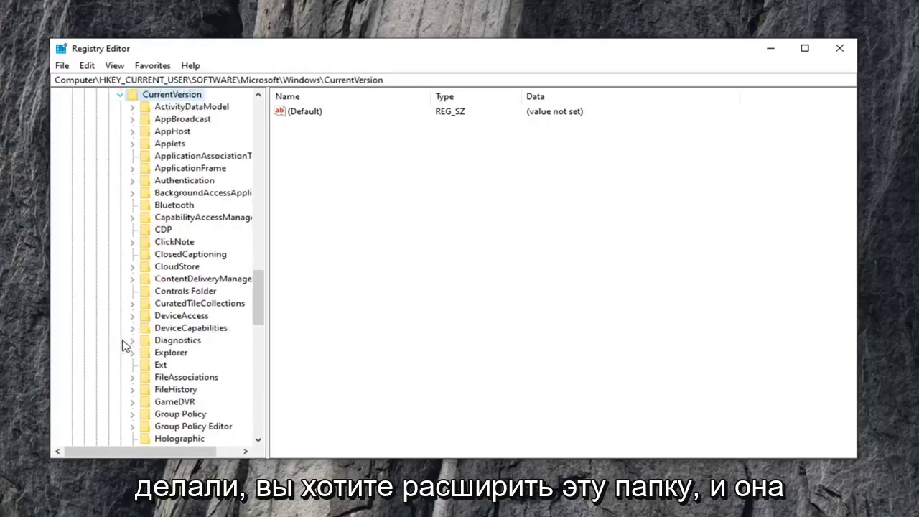
{"action": "scroll", "coordinate": [184, 317], "scroll_direction": "down", "scroll_amount": 3}
{"action": "scroll", "coordinate": [185, 317], "scroll_direction": "down", "scroll_amount": 4}
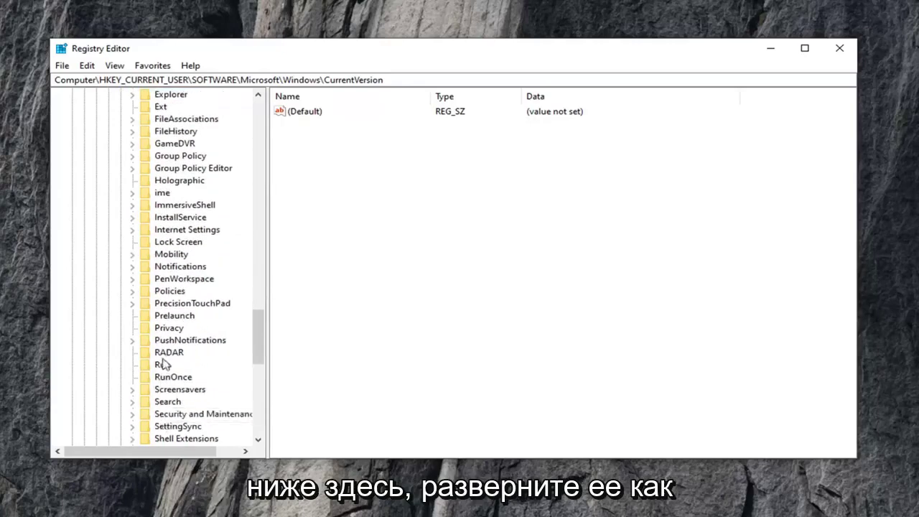
{"action": "left_click", "coordinate": [169, 293]}
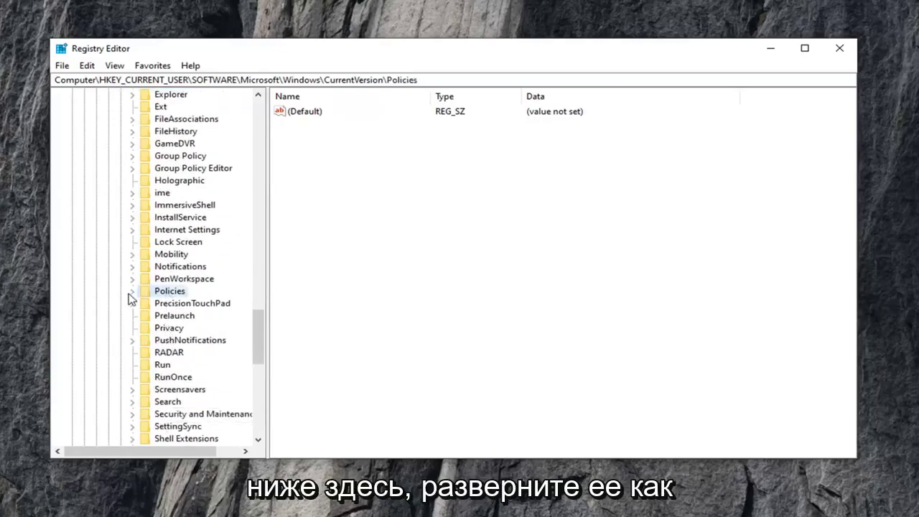
{"action": "left_click", "coordinate": [131, 292]}
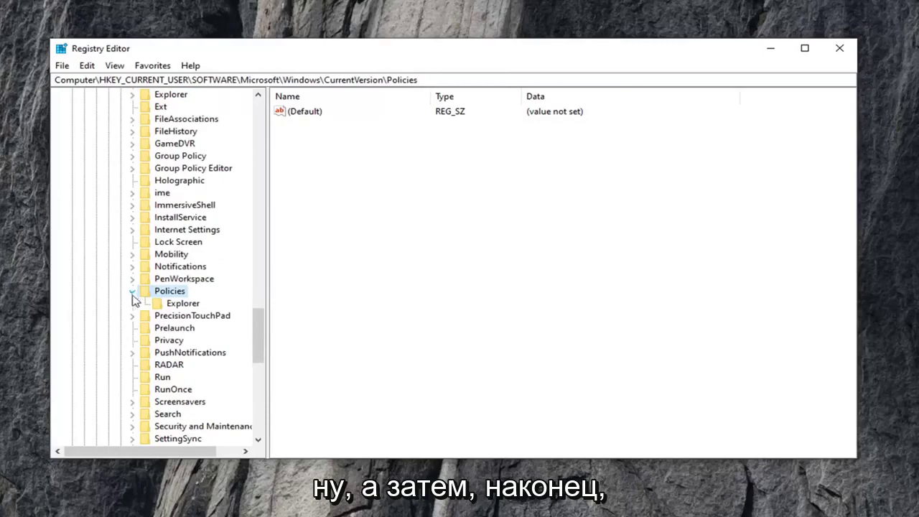
{"action": "left_click", "coordinate": [183, 303]}
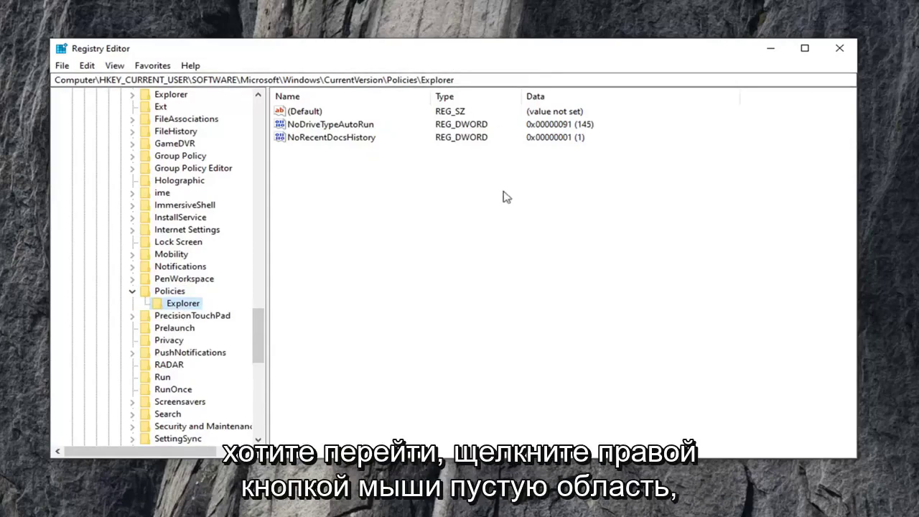
Create a new DWORD (32-bit) value in the Explorer key and name it NoWinKeys.
{"action": "right_click", "coordinate": [312, 173]}
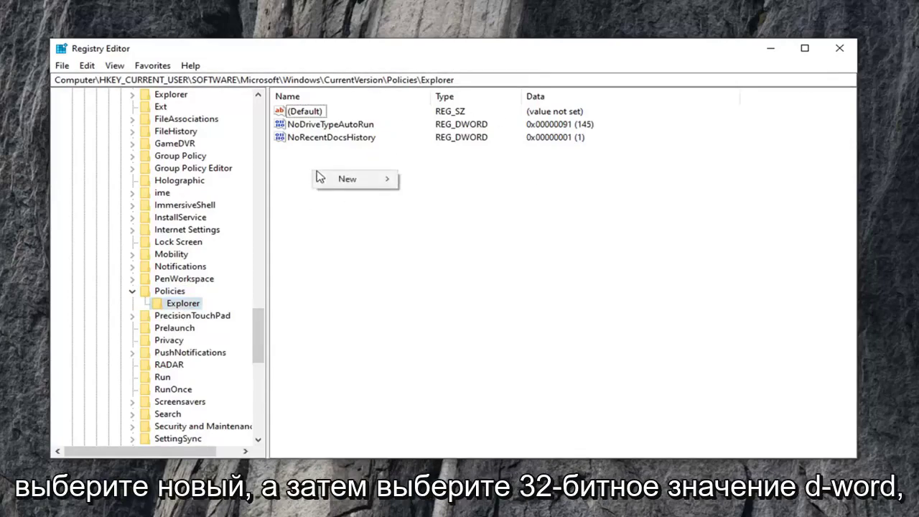
{"action": "mouse_move", "coordinate": [353, 180]}
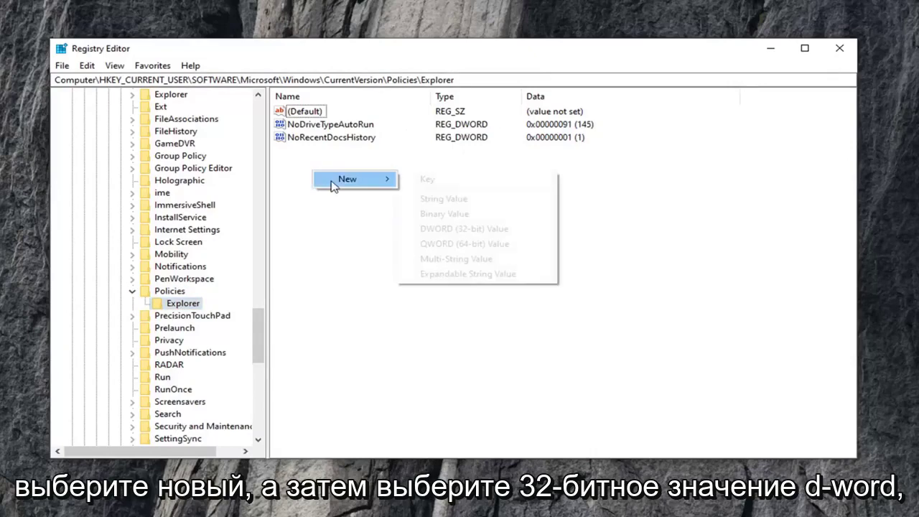
{"action": "left_click", "coordinate": [467, 229]}
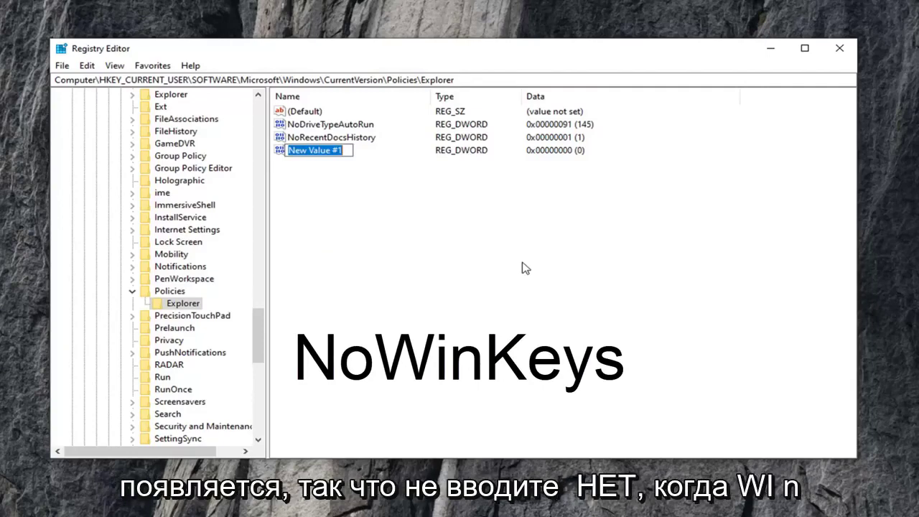
{"action": "type", "text": "No"}
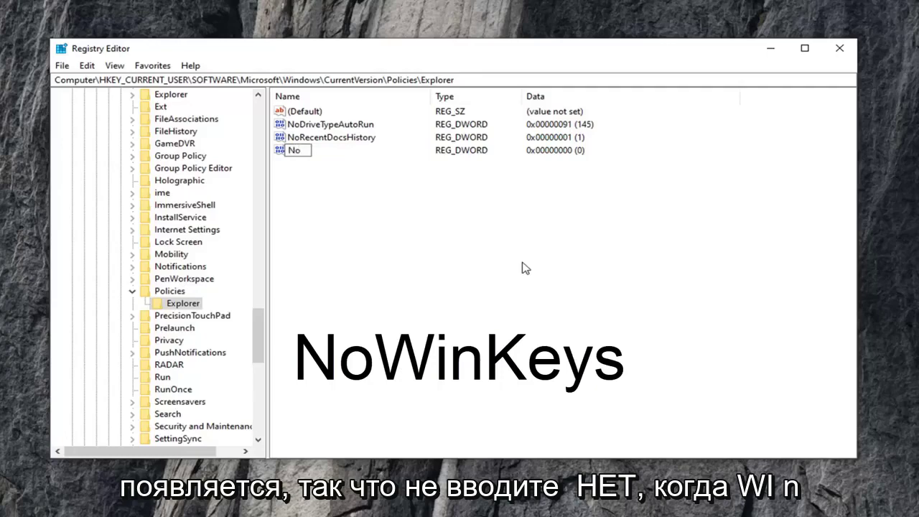
{"action": "type", "text": "W"}
{"action": "type", "text": "Keys"}
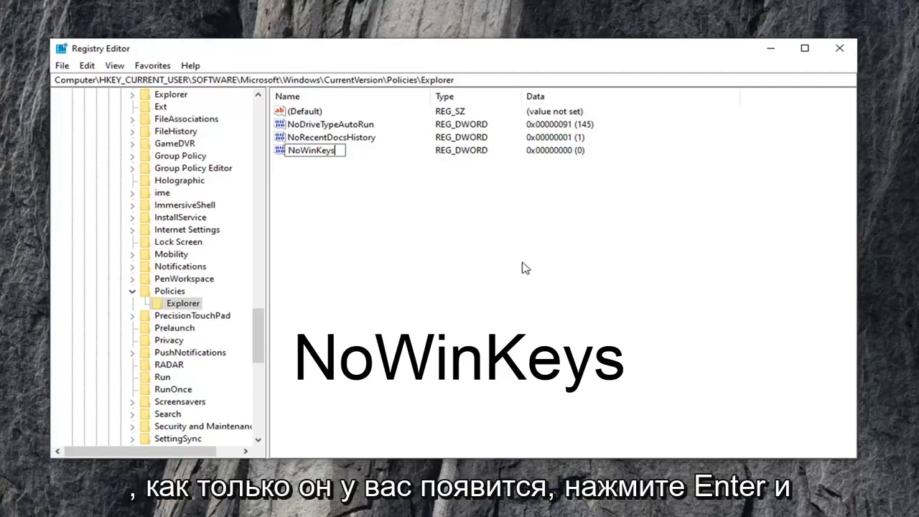
{"action": "key", "text": "Return"}
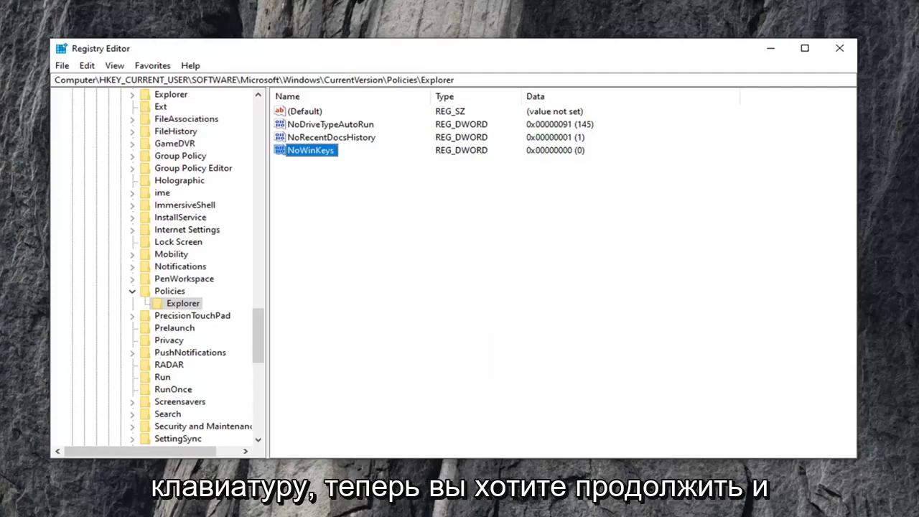
Confirm NoWinKeys' value data is 0 in the Edit DWORD dialog and save it.
{"action": "double_click", "coordinate": [319, 150]}
{"action": "left_click_drag", "start_coordinate": [227, 117], "coordinate": [280, 124]}
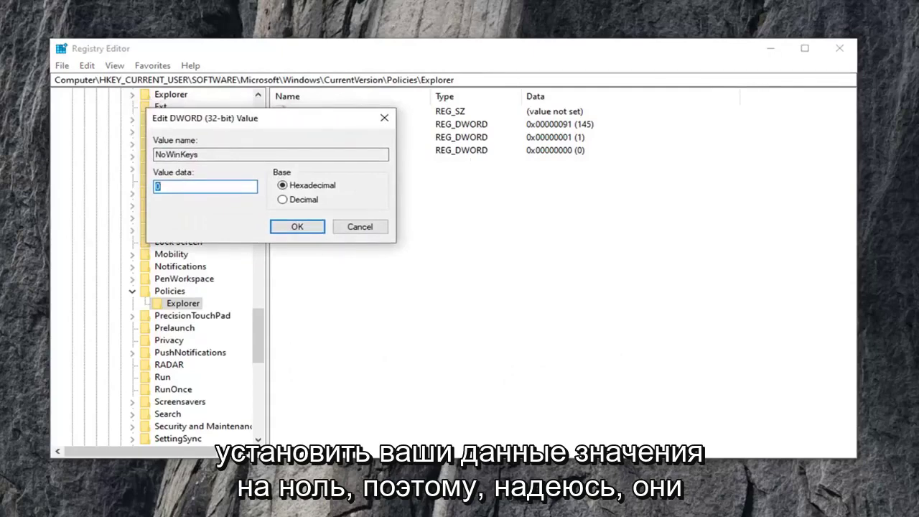
{"action": "left_click", "coordinate": [183, 186]}
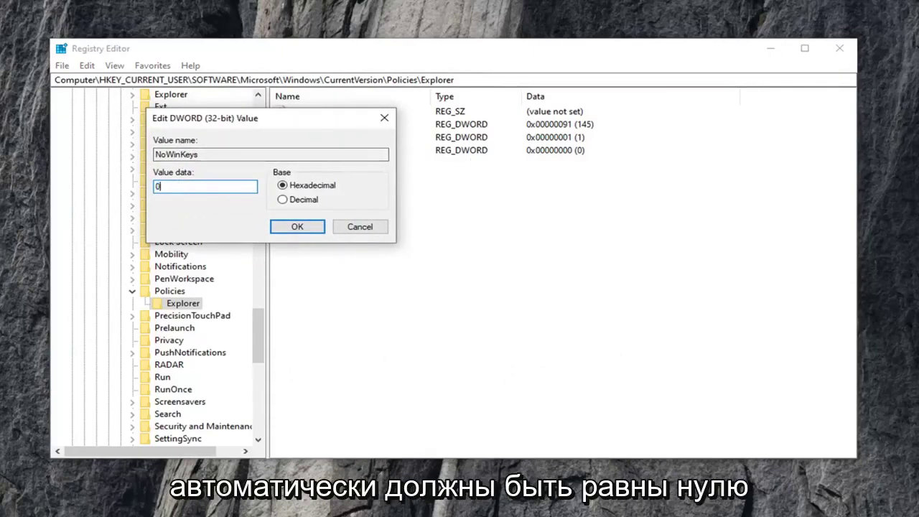
{"action": "left_click_drag", "start_coordinate": [231, 123], "coordinate": [401, 201]}
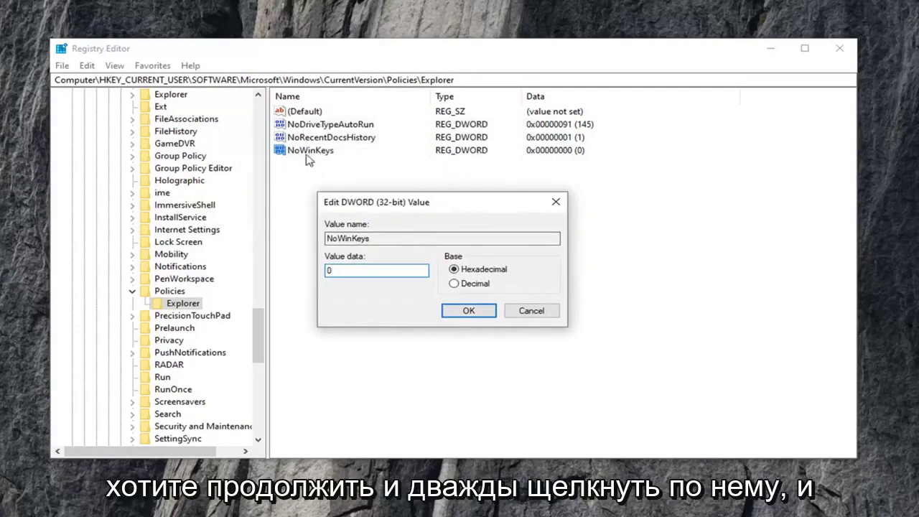
{"action": "left_click_drag", "start_coordinate": [364, 201], "coordinate": [351, 140]}
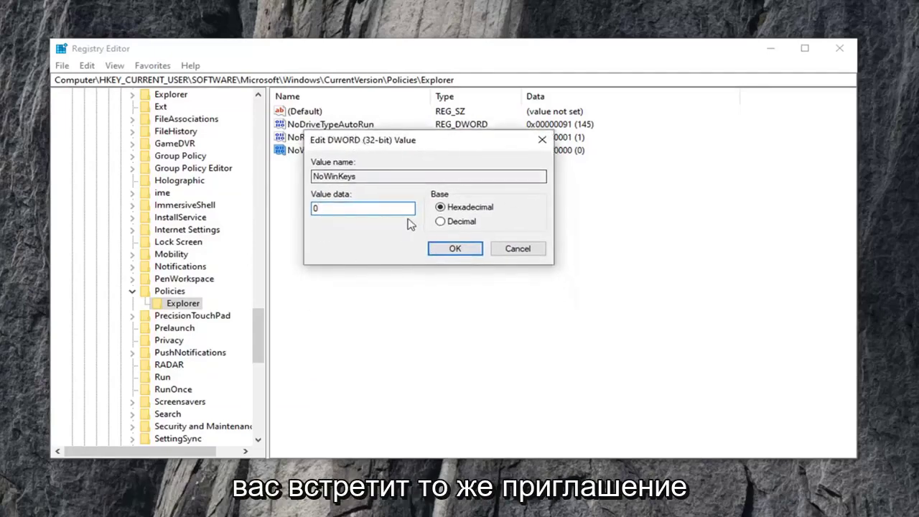
{"action": "left_click", "coordinate": [320, 208]}
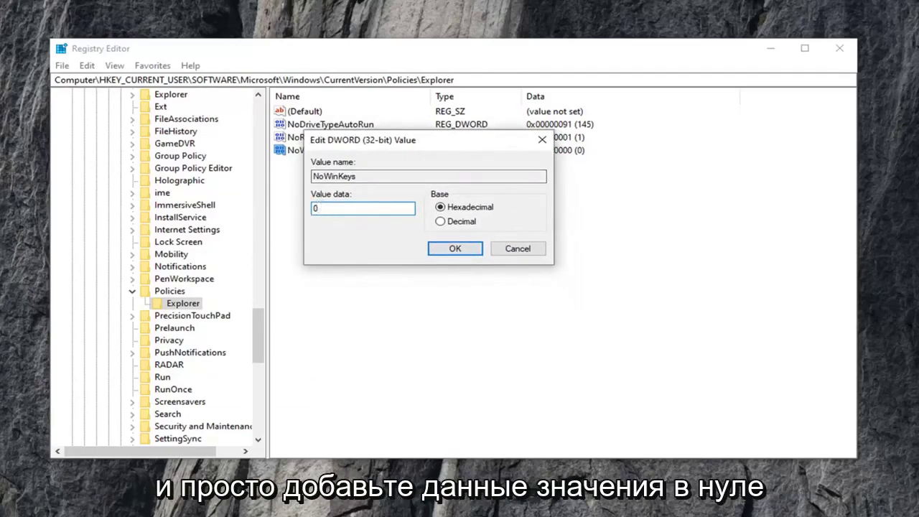
{"action": "left_click", "coordinate": [450, 249]}
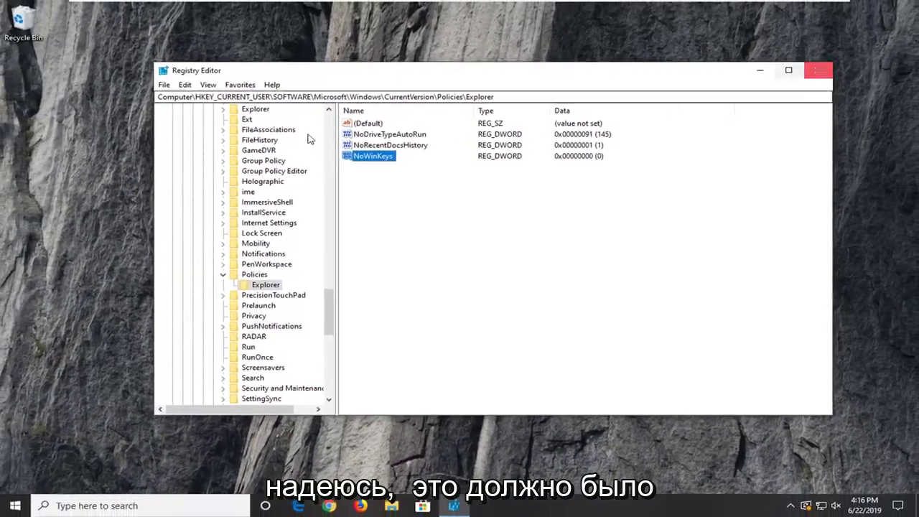
Collapse Policies up through HKEY_CURRENT_USER and close Registry Editor.
{"action": "left_click", "coordinate": [223, 274]}
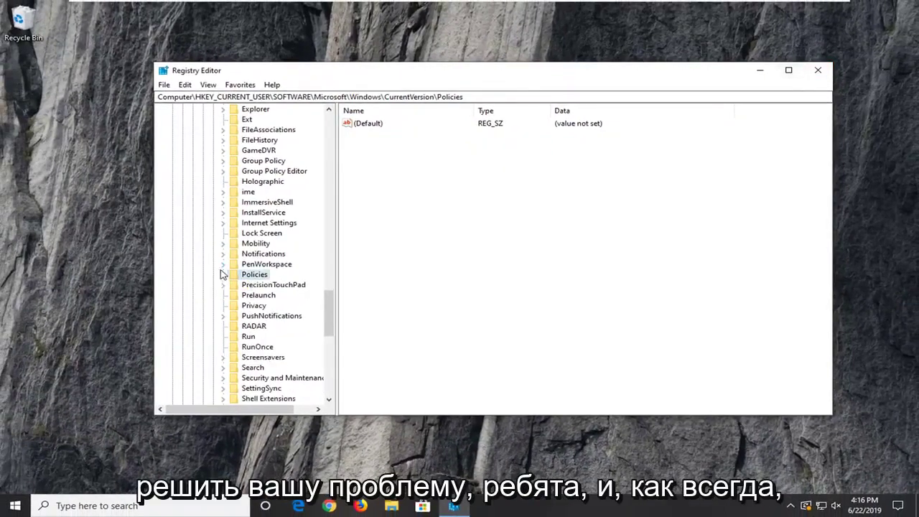
{"action": "scroll", "coordinate": [218, 273], "scroll_direction": "up", "scroll_amount": 15}
{"action": "left_click", "coordinate": [213, 326]}
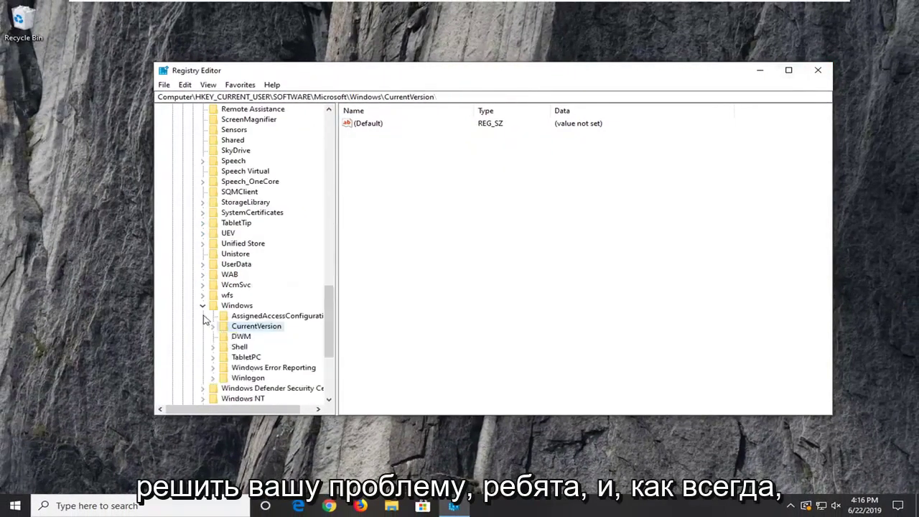
{"action": "left_click", "coordinate": [203, 305]}
{"action": "scroll", "coordinate": [208, 272], "scroll_direction": "up", "scroll_amount": 10}
{"action": "scroll", "coordinate": [209, 273], "scroll_direction": "up", "scroll_amount": 7}
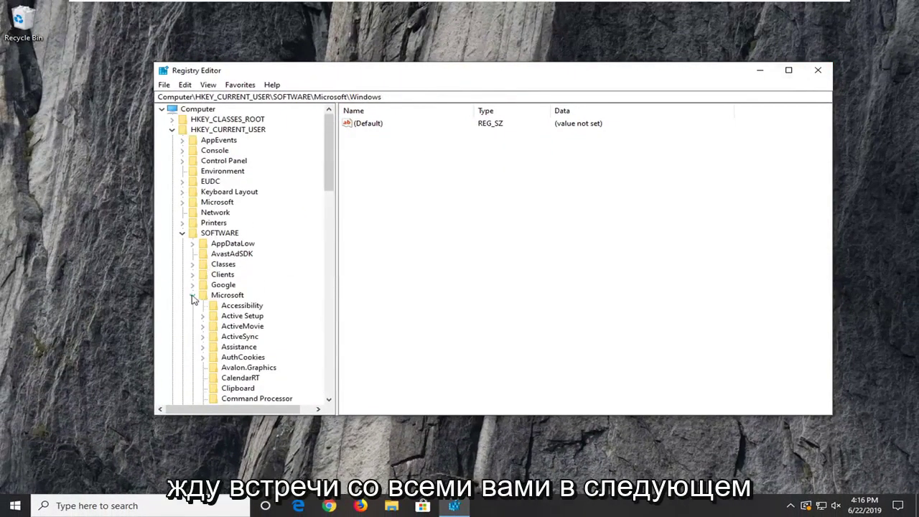
{"action": "left_click", "coordinate": [192, 294]}
{"action": "left_click", "coordinate": [182, 233]}
{"action": "left_click", "coordinate": [171, 130]}
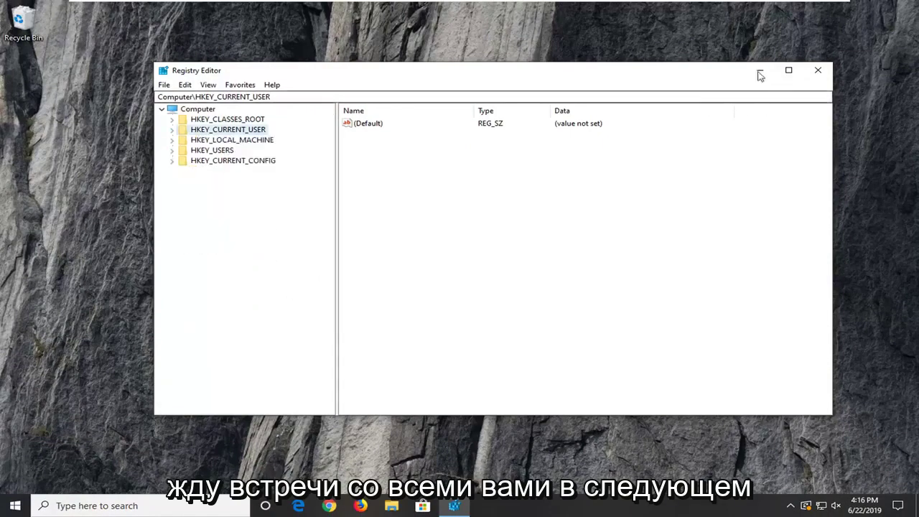
{"action": "left_click", "coordinate": [819, 72]}
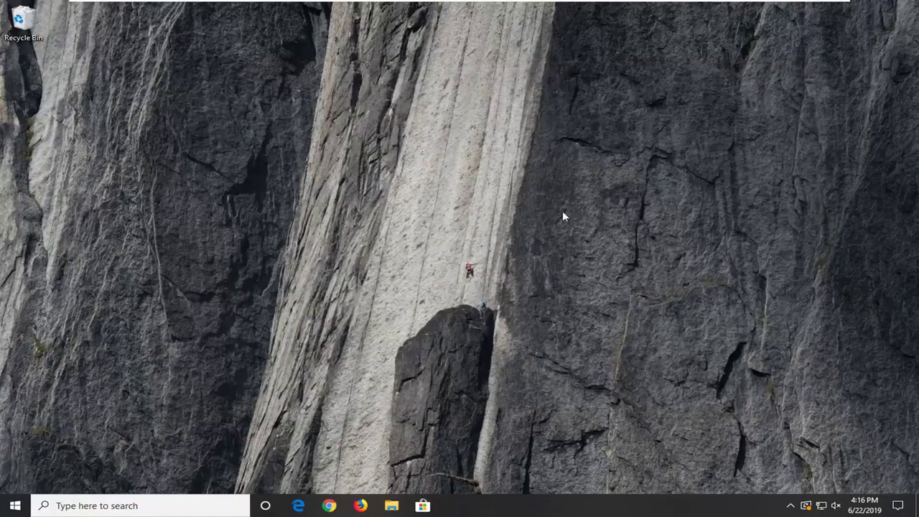